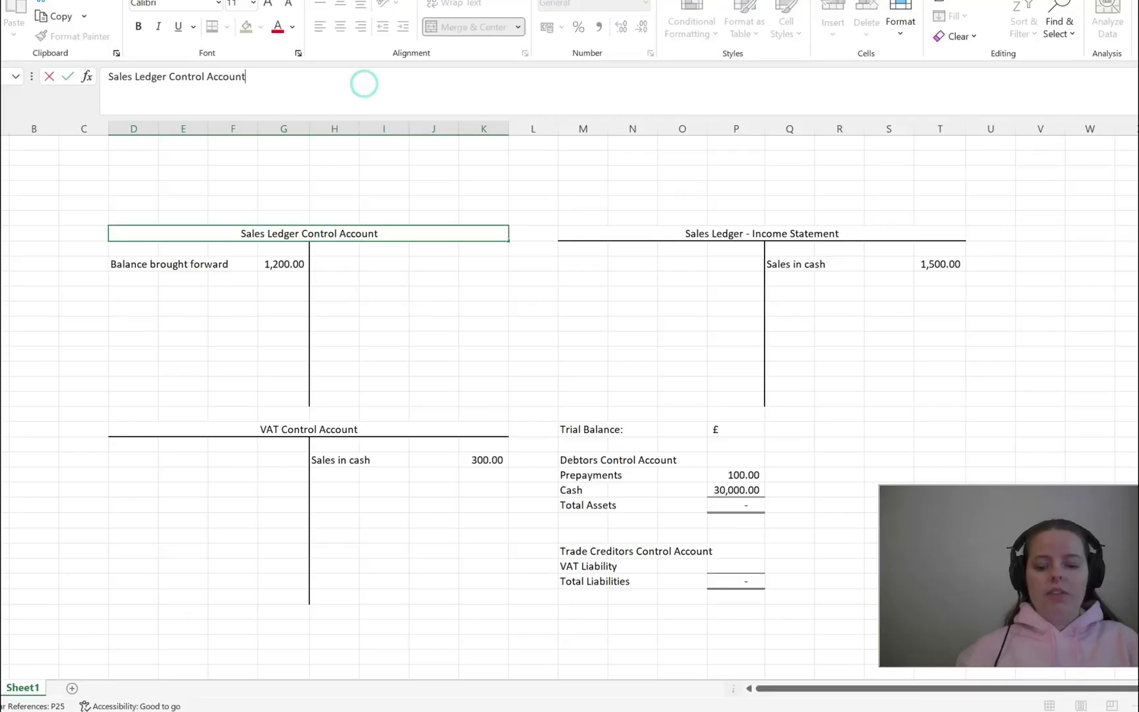
- Extend the Sales Ledger Control Account heading to read "Sales Ledger Control Account / Debtors Ledger Control Account"
{"action": "type", "text": "/ Deb"}
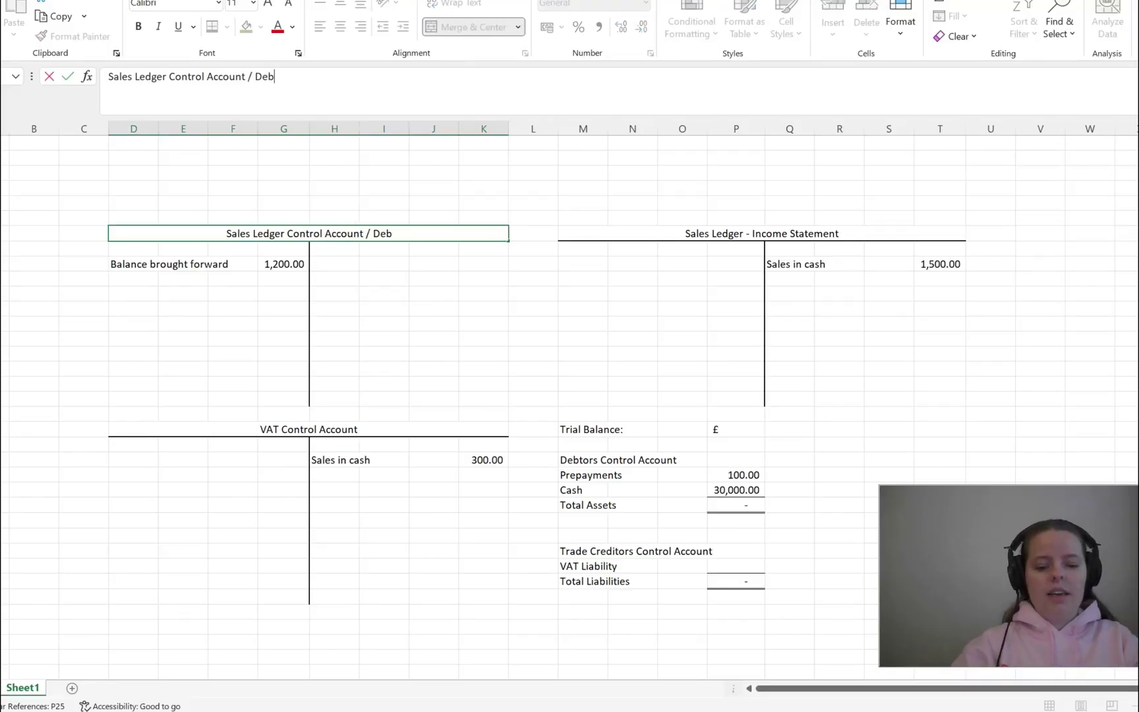
{"action": "type", "text": "tors Ledger Control Account"}
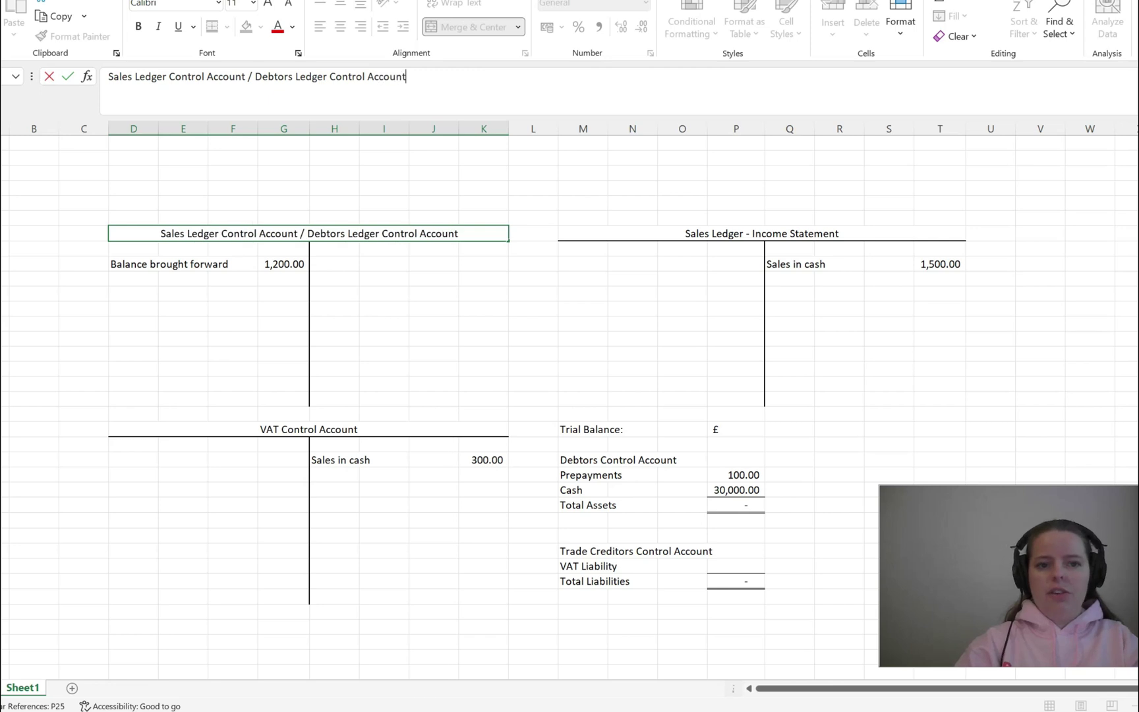
{"action": "key", "text": "Return"}
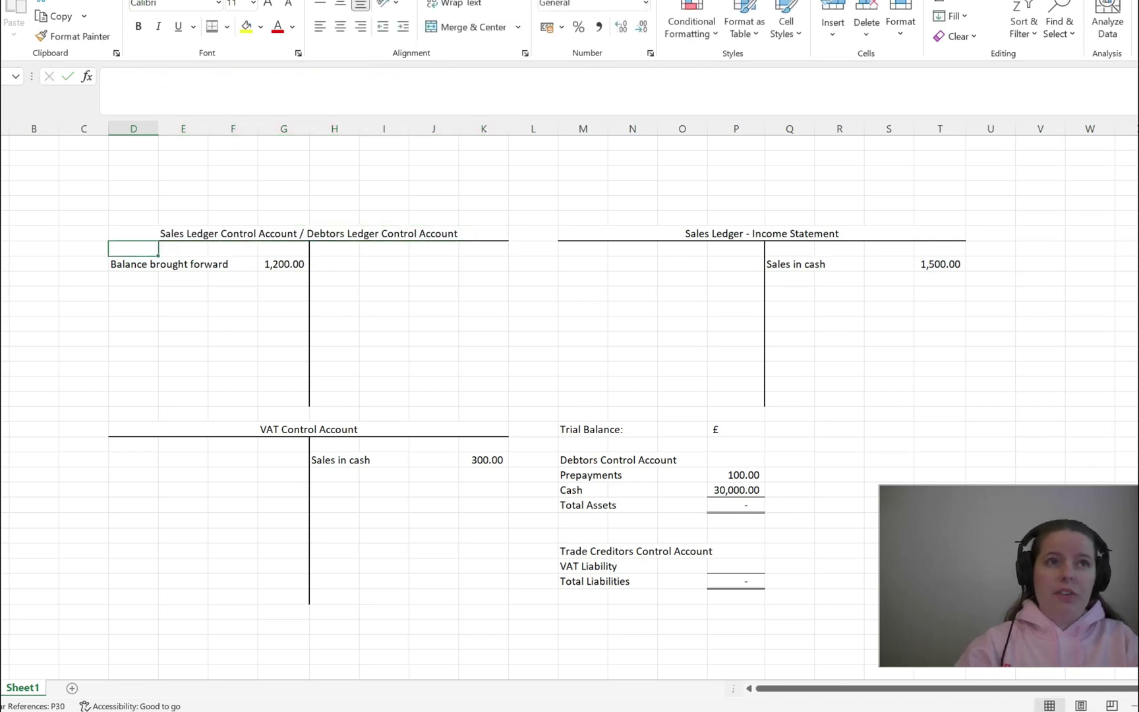
{"action": "left_click", "coordinate": [735, 233]}
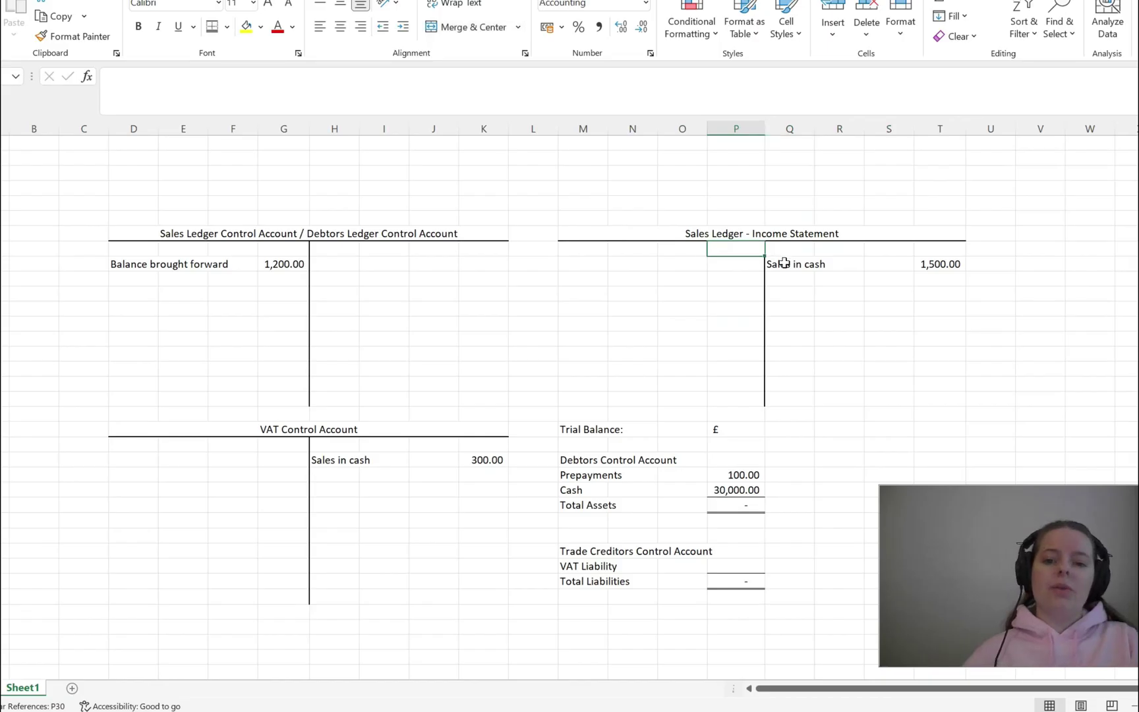
{"action": "left_click_drag", "start_coordinate": [780, 264], "coordinate": [952, 263]}
{"action": "left_click", "coordinate": [949, 262]}
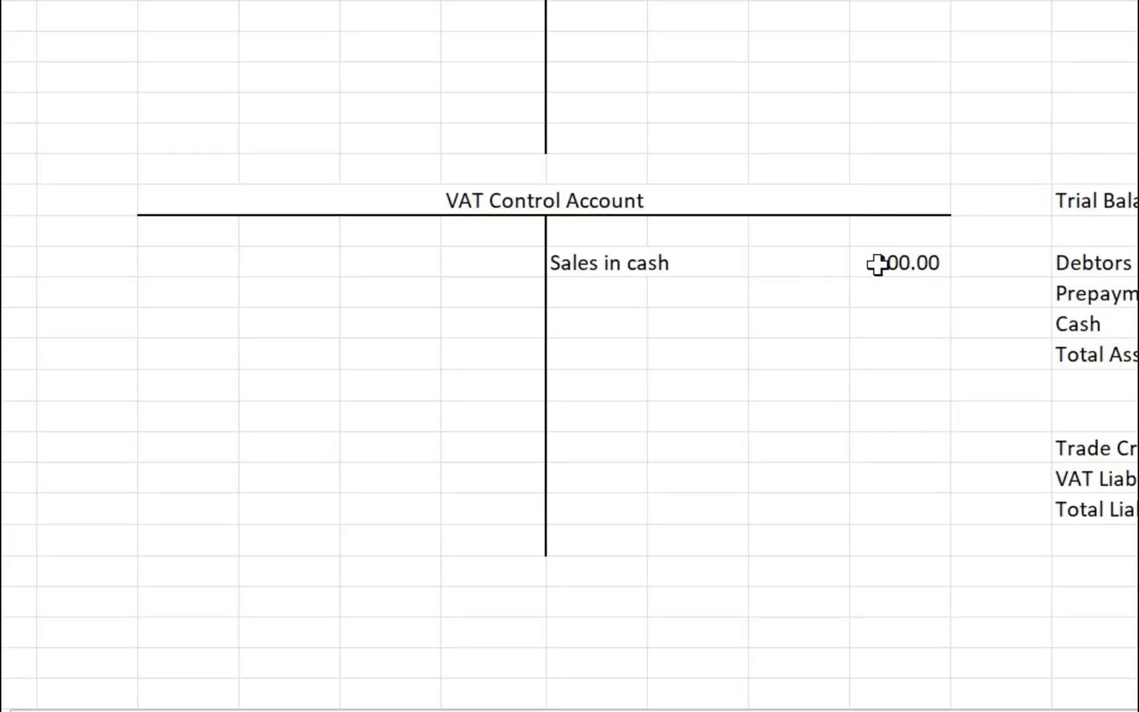
{"action": "left_click", "coordinate": [876, 267]}
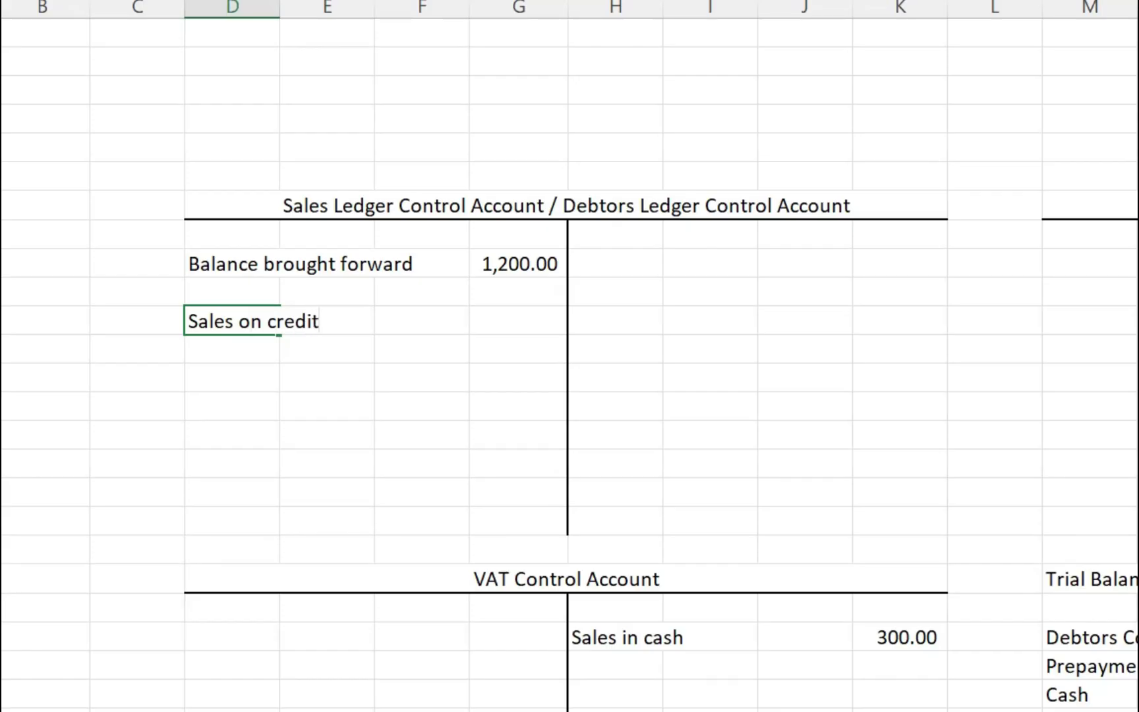
- Record Sales on credit of 2,000.00 on the debit side of the Sales Ledger Control Account
{"action": "key", "text": "Tab"}
{"action": "key", "text": "Tab"}
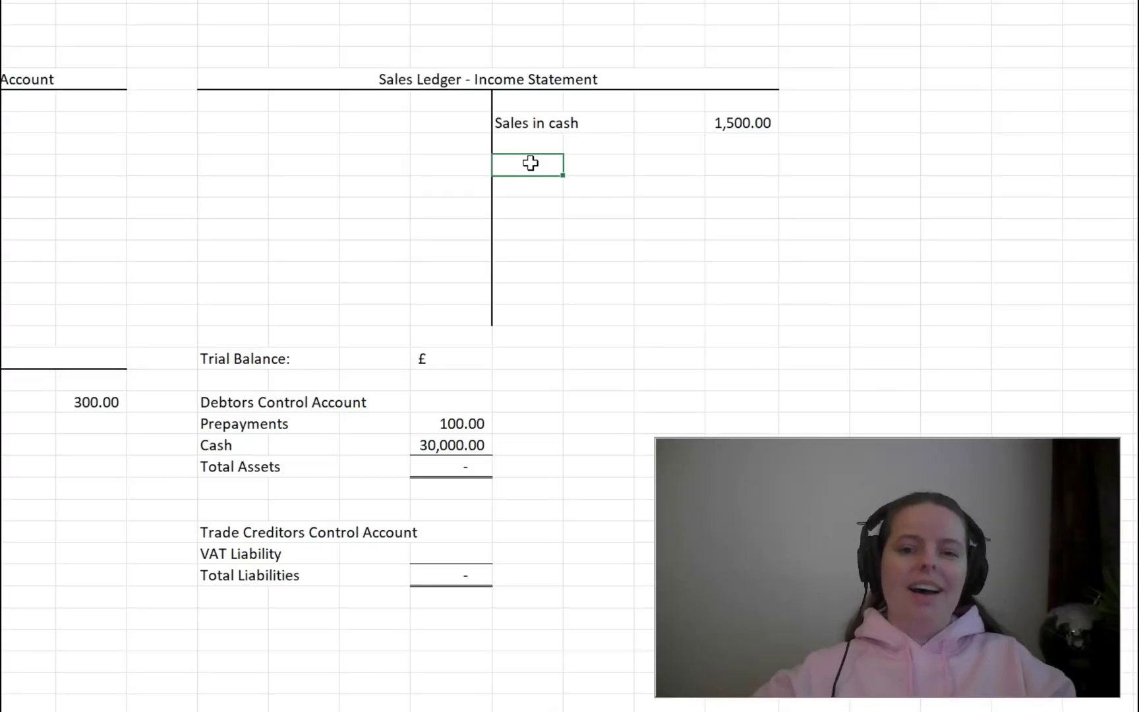
- Record Sales on credit on the credit side of the Sales Ledger - Income Statement account with the amount =2000/1.2
{"action": "type", "text": "Sales on cr"}
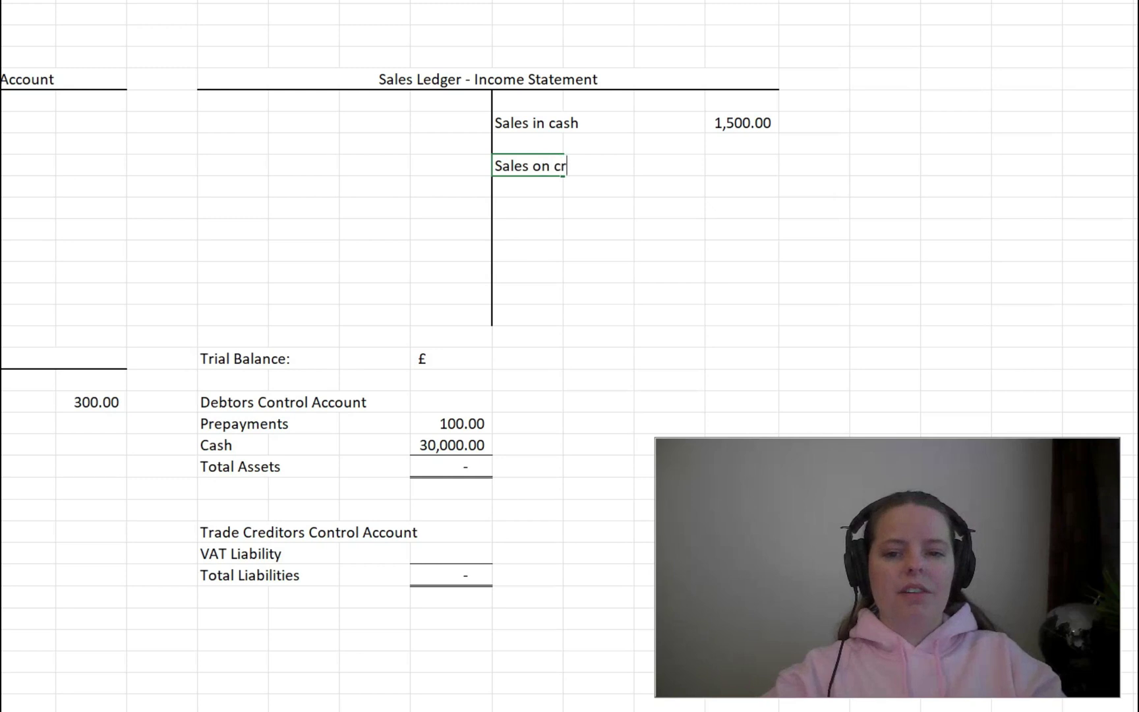
{"action": "type", "text": "edit"}
{"action": "key", "text": "Tab"}
{"action": "key", "text": "Tab"}
{"action": "key", "text": "Tab"}
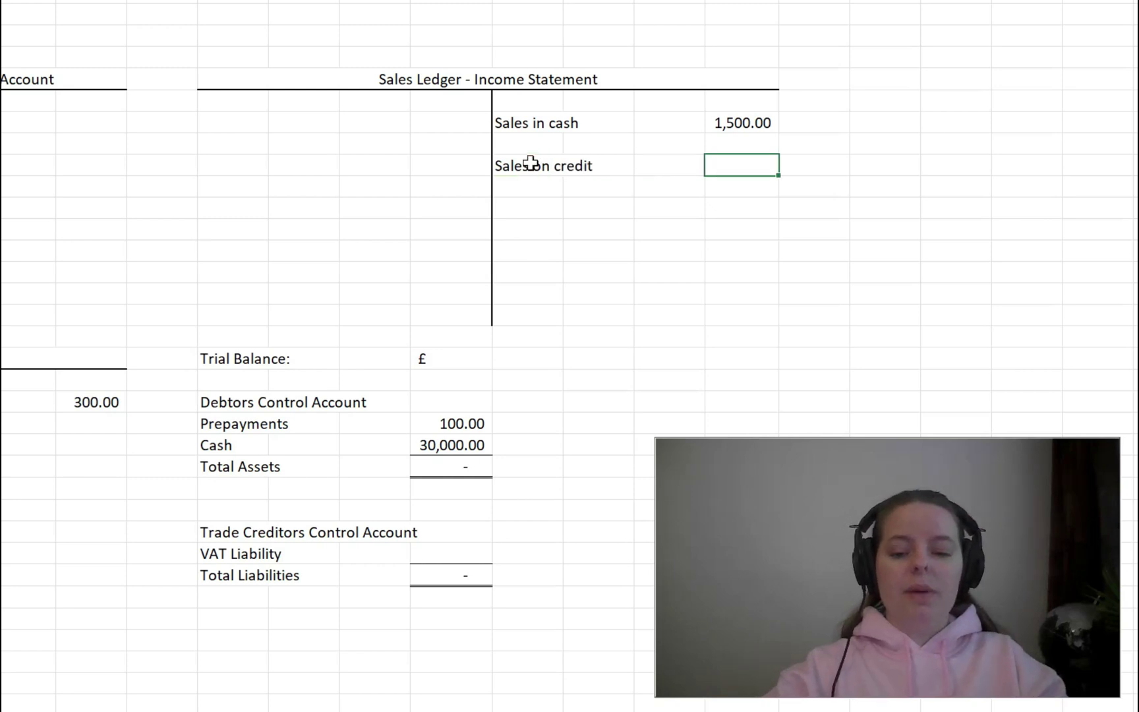
{"action": "type", "text": "="}
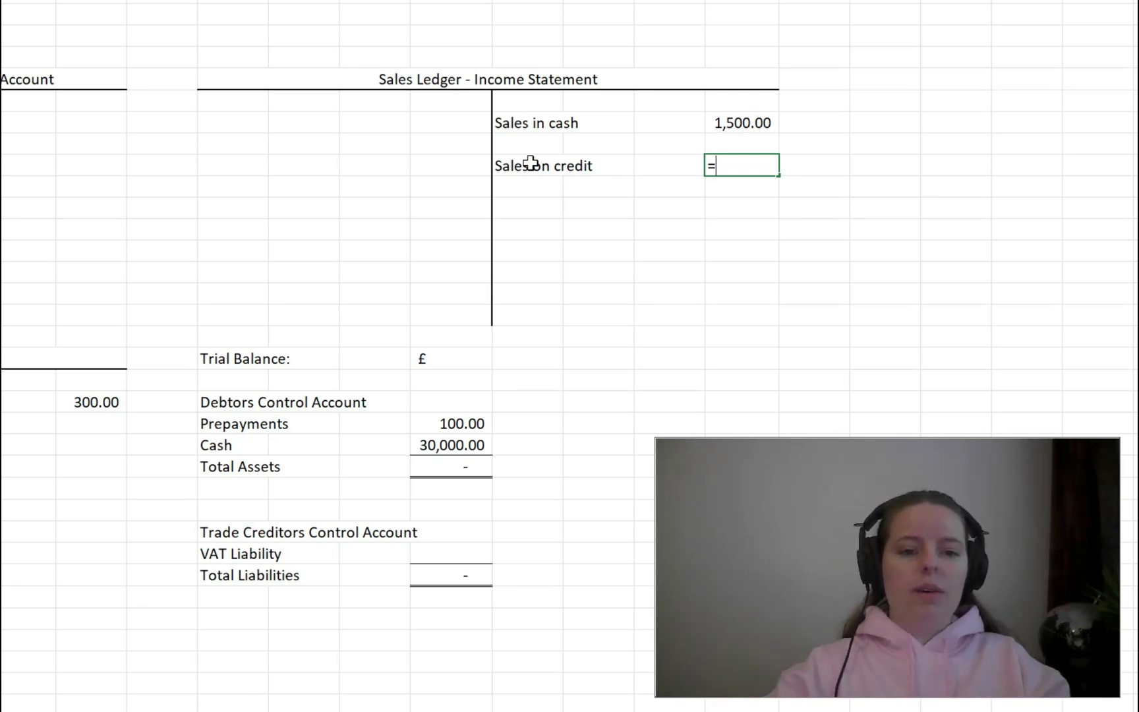
{"action": "type", "text": "2000/"}
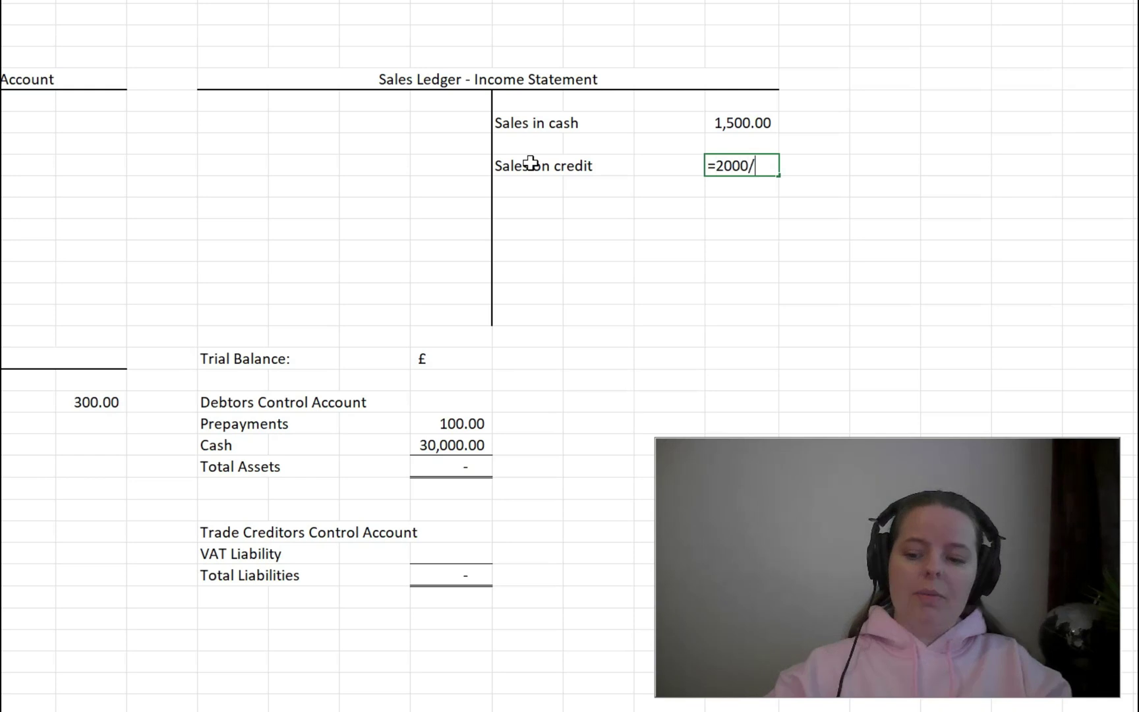
{"action": "type", "text": "1.2"}
{"action": "key", "text": "Return"}
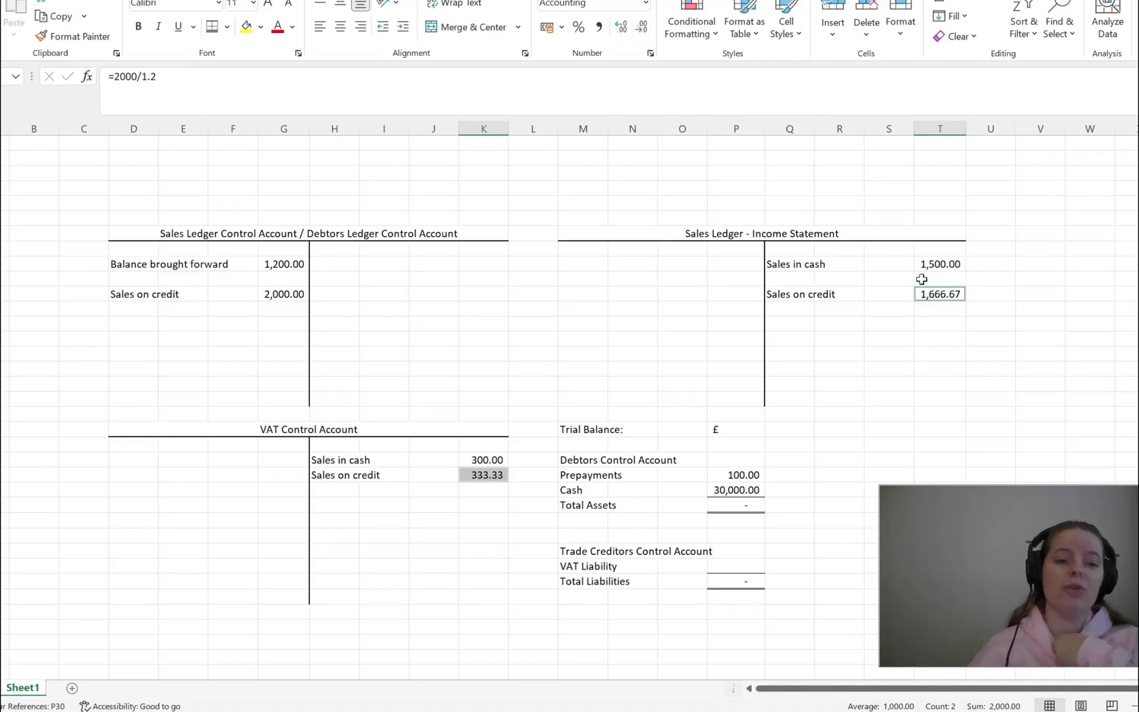
- Total the Sales Ledger Control Account's debit side with =SUM(G9:G11) and enter a Bal c/fwd of 3,200.00 on its credit side
{"action": "left_click", "coordinate": [789, 337]}
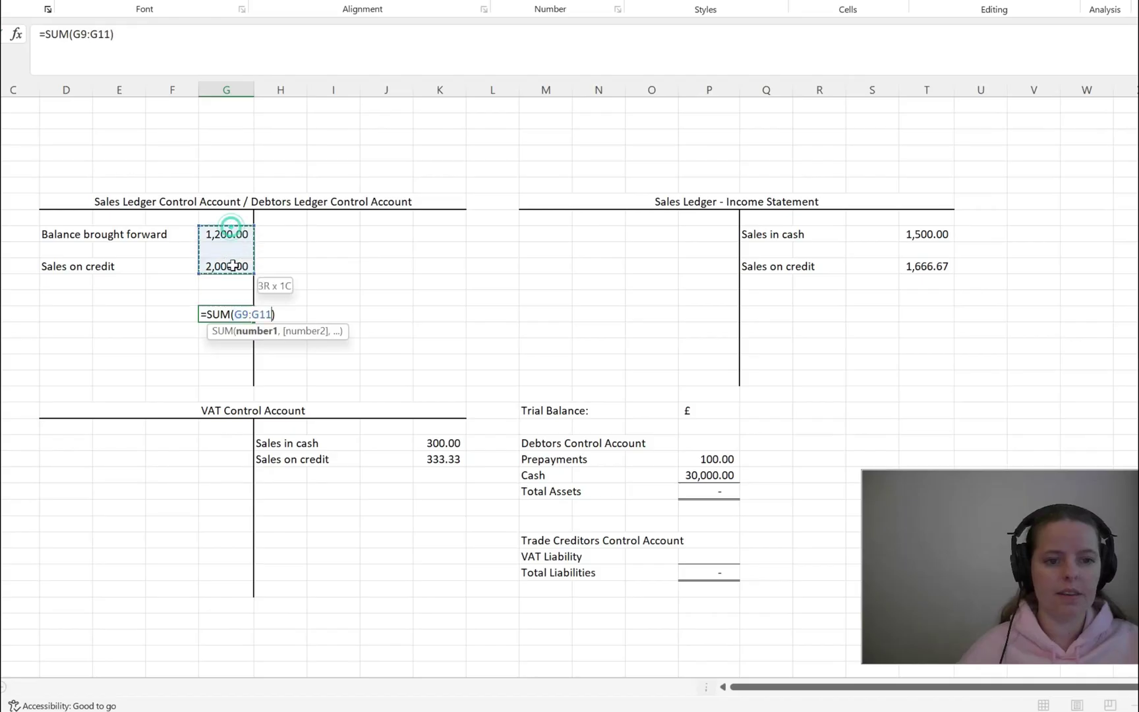
{"action": "key", "text": "Return"}
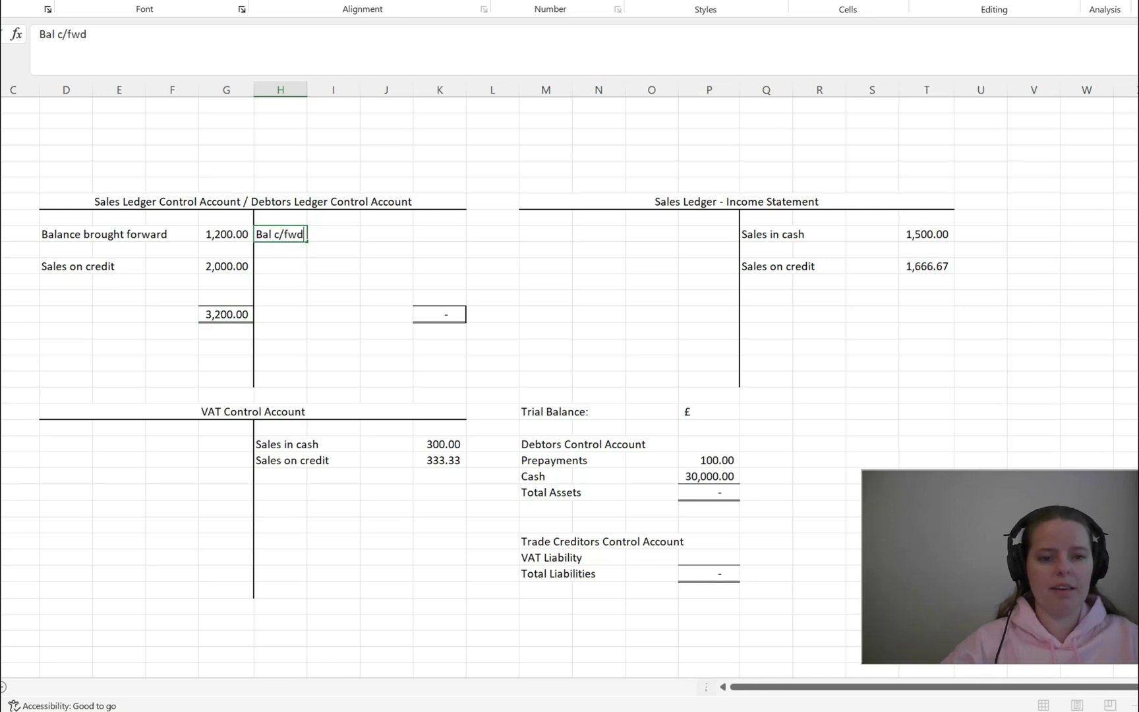
{"action": "key", "text": "Right"}
{"action": "key", "text": "Right"}
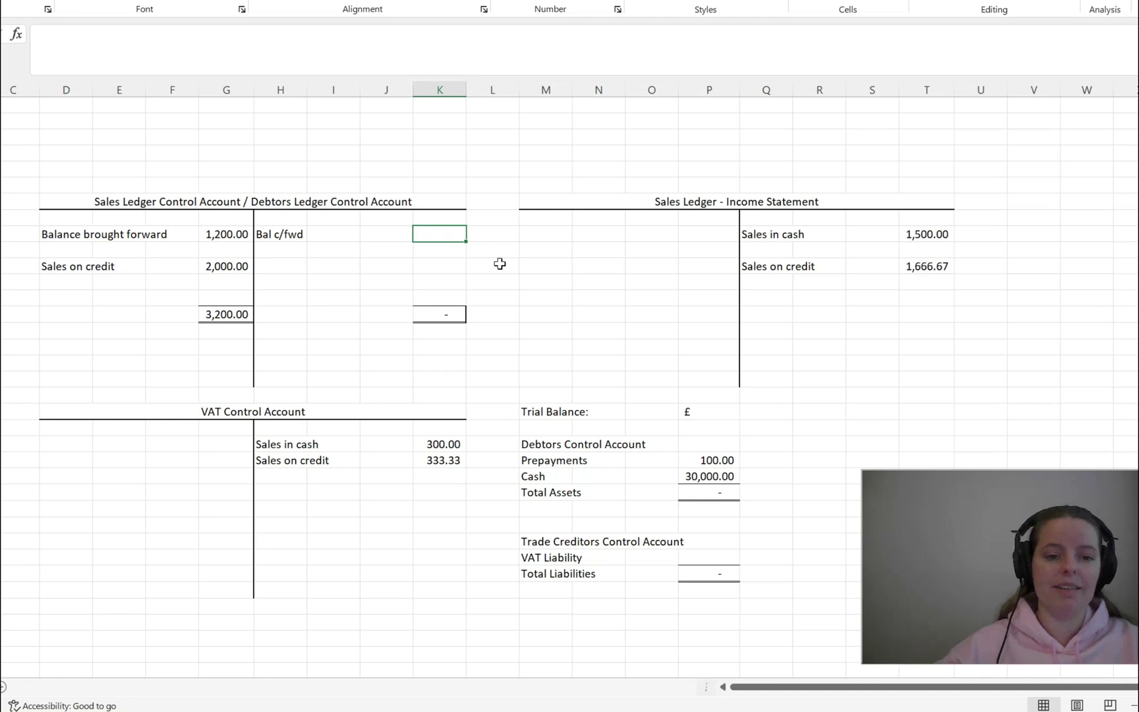
{"action": "key", "text": "Return"}
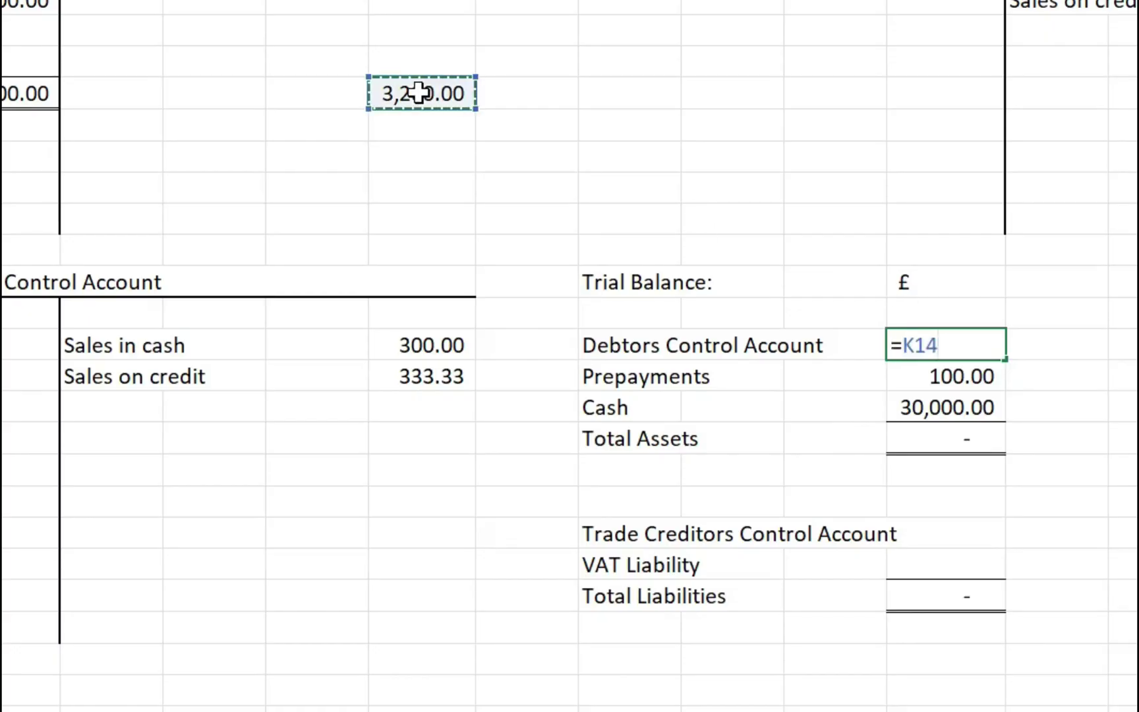
- Link the trial balance's Debtors Control Account amount to the sales ledger control account total with =K14
{"action": "key", "text": "Return"}
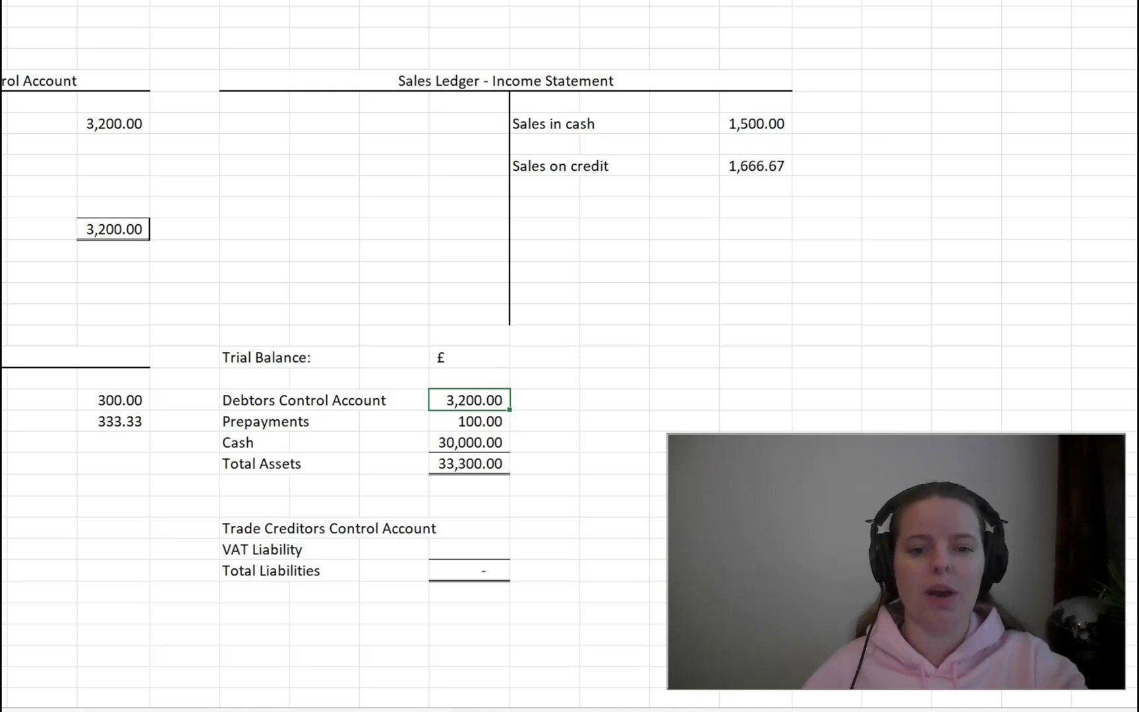
{"action": "left_click", "coordinate": [202, 224]}
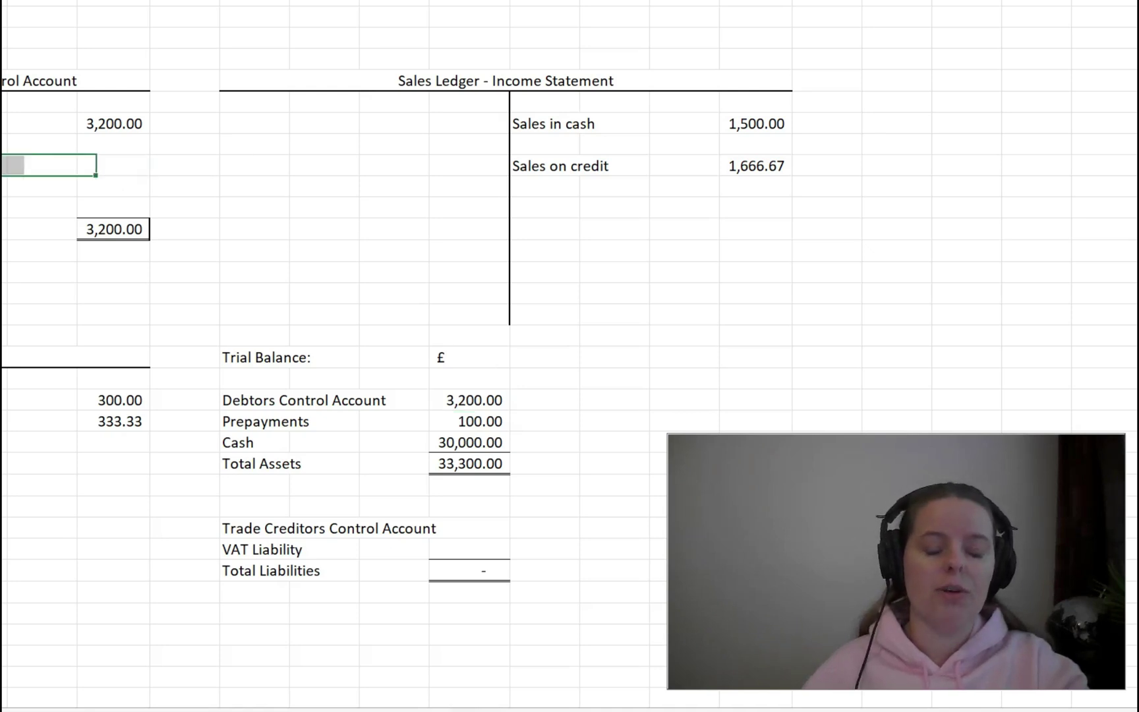
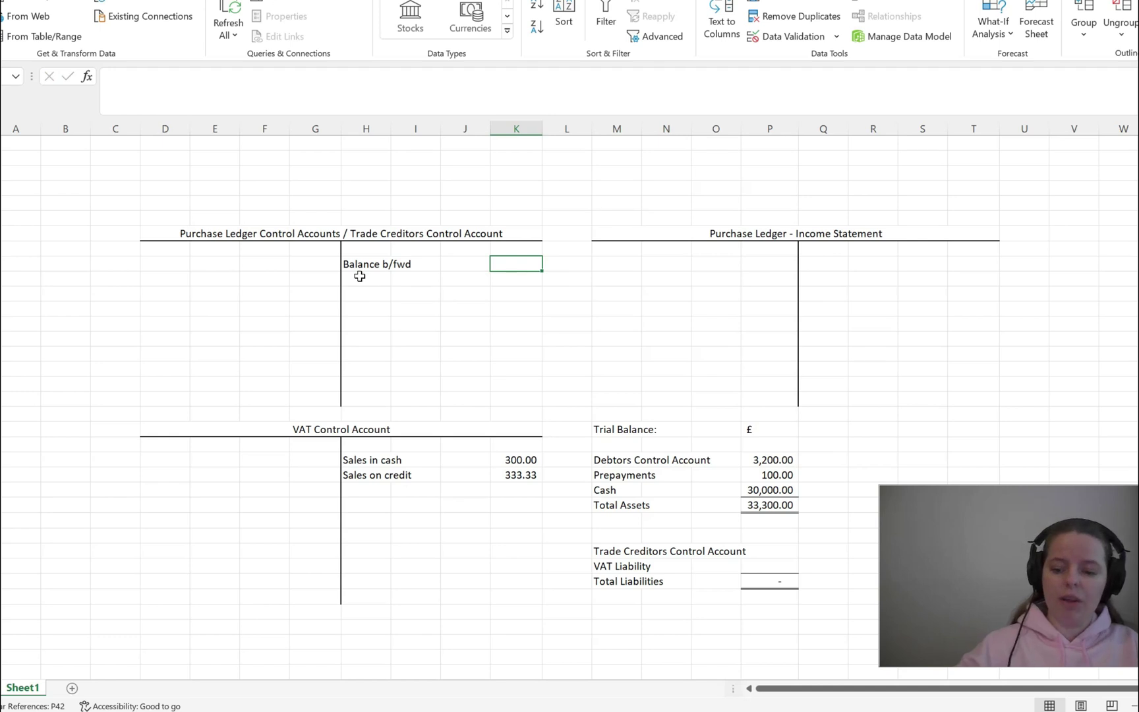
- Enter 5000 as the Balance b/fwd amount on the credit side of the Purchase Ledger Control Account
{"action": "type", "text": "5"}
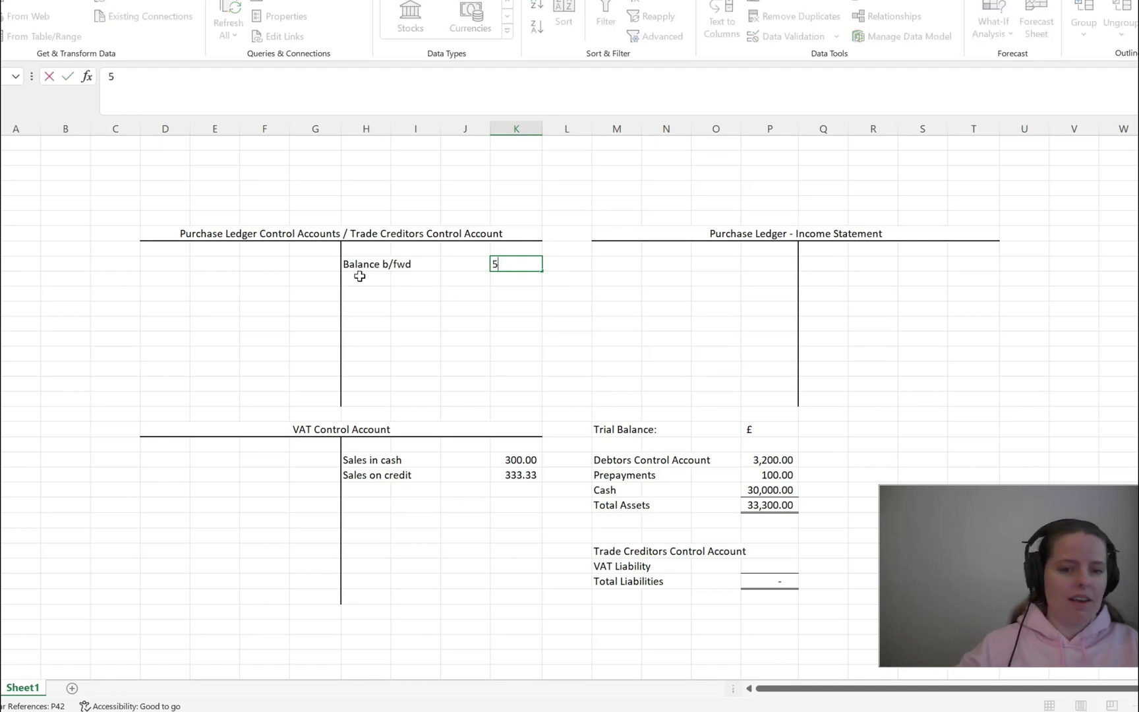
{"action": "type", "text": "000"}
{"action": "left_click", "coordinate": [359, 277]}
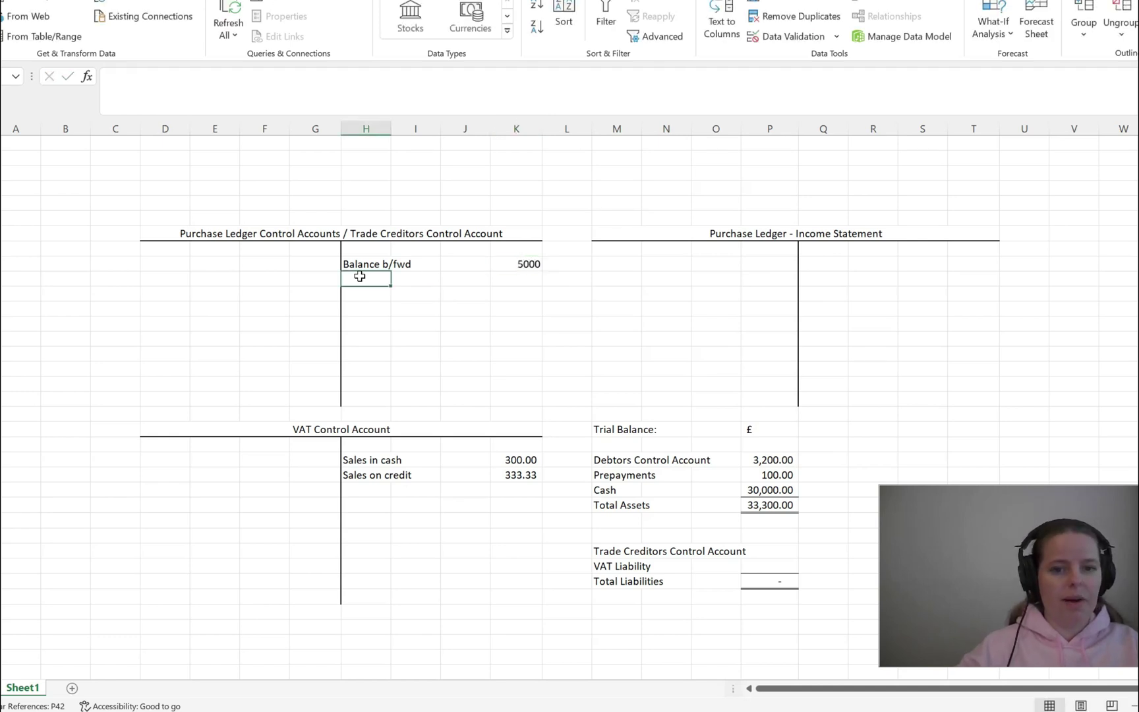
- Apply the comma number format to the credit and debit amount columns of the Purchase Ledger Control Account
{"action": "left_click_drag", "start_coordinate": [537, 262], "coordinate": [516, 401]}
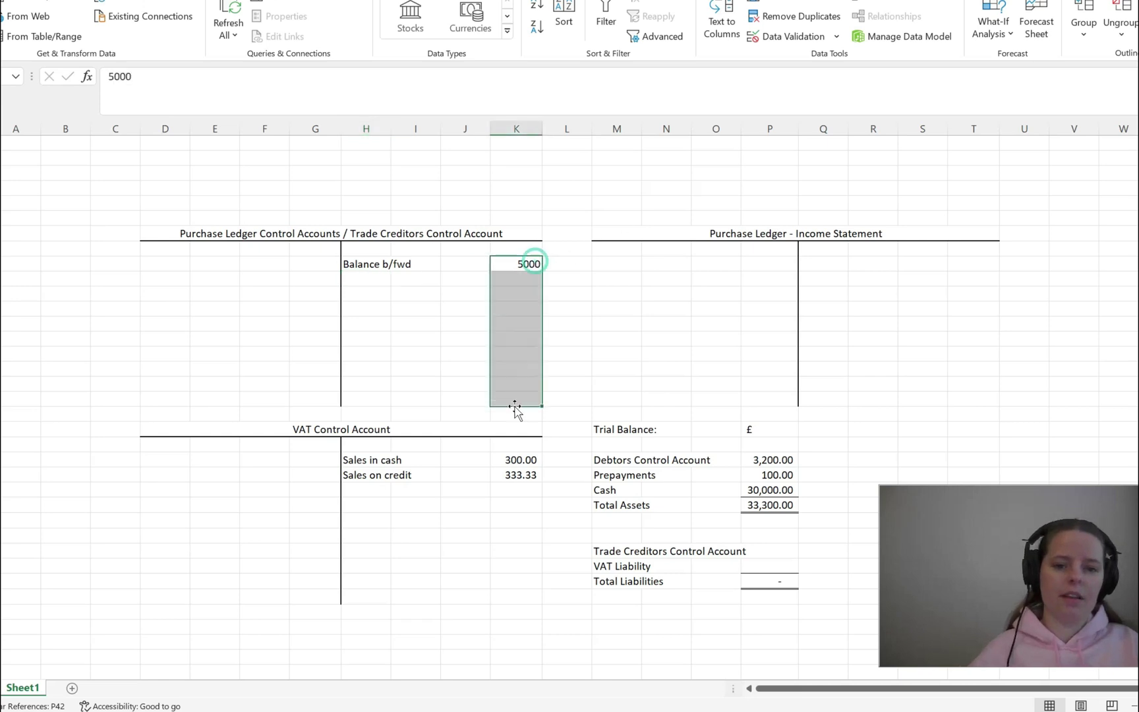
{"action": "left_click", "coordinate": [595, 2]}
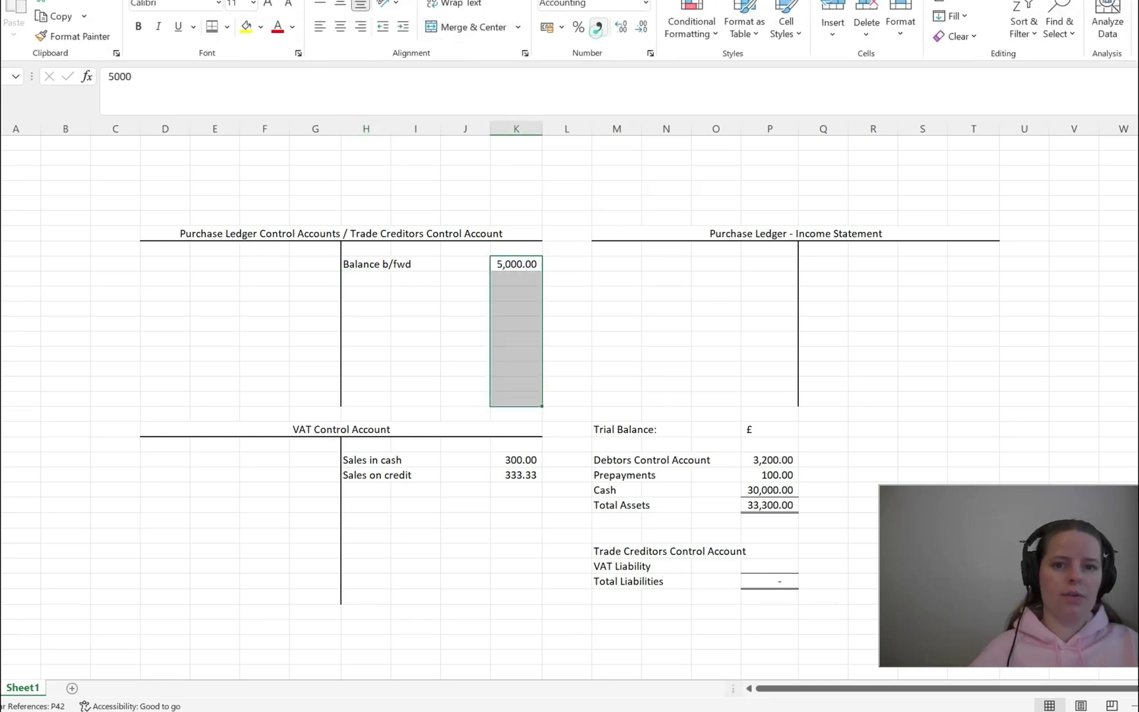
{"action": "left_click_drag", "start_coordinate": [306, 254], "coordinate": [314, 398]}
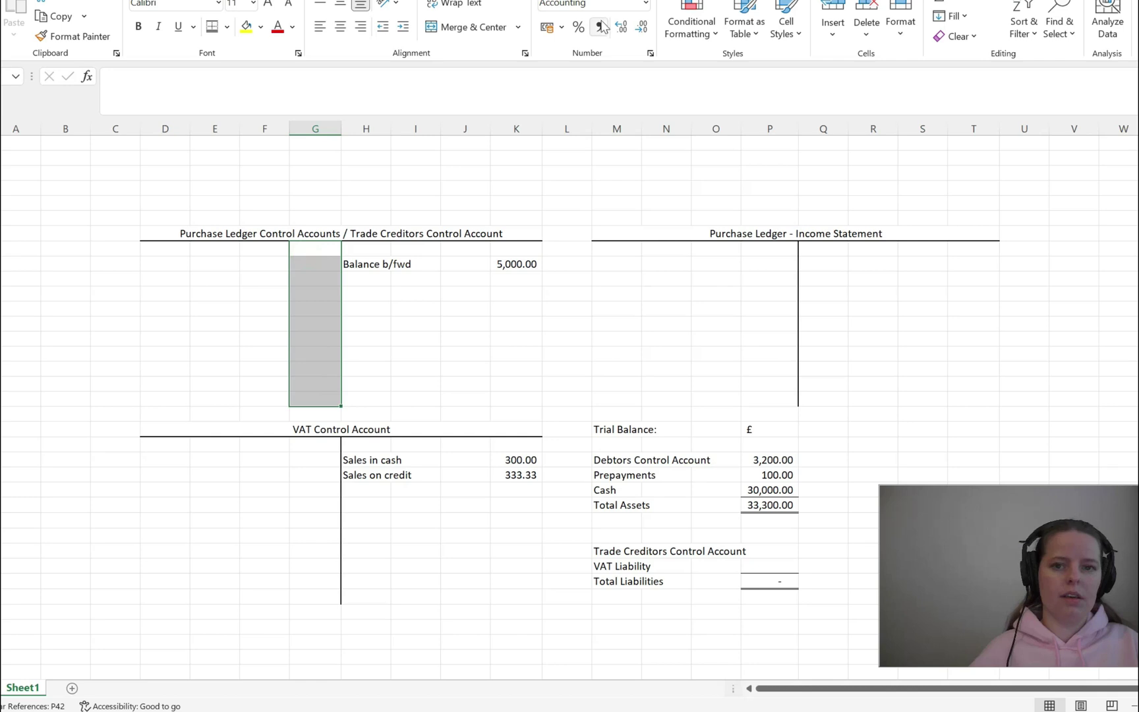
{"action": "left_click", "coordinate": [613, 402]}
- Record Purchases on credit of 2500 on the debit side of the Purchase Ledger - Income Statement account
{"action": "left_click", "coordinate": [619, 264]}
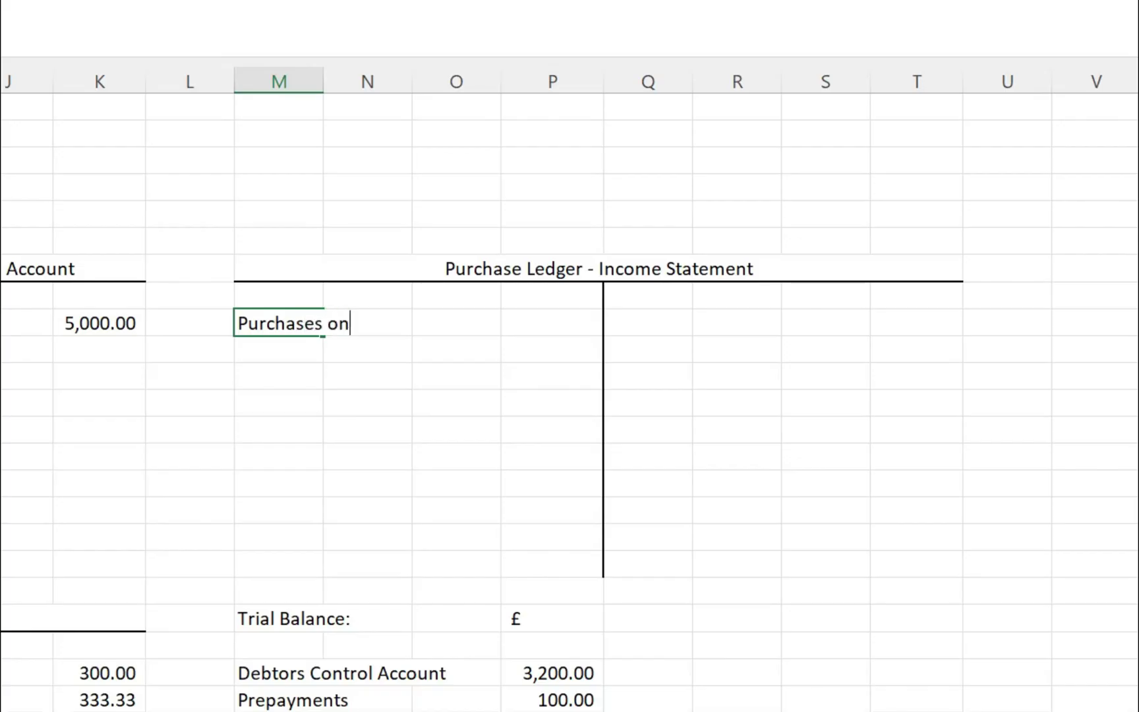
{"action": "key", "text": "Tab"}
{"action": "key", "text": "Tab"}
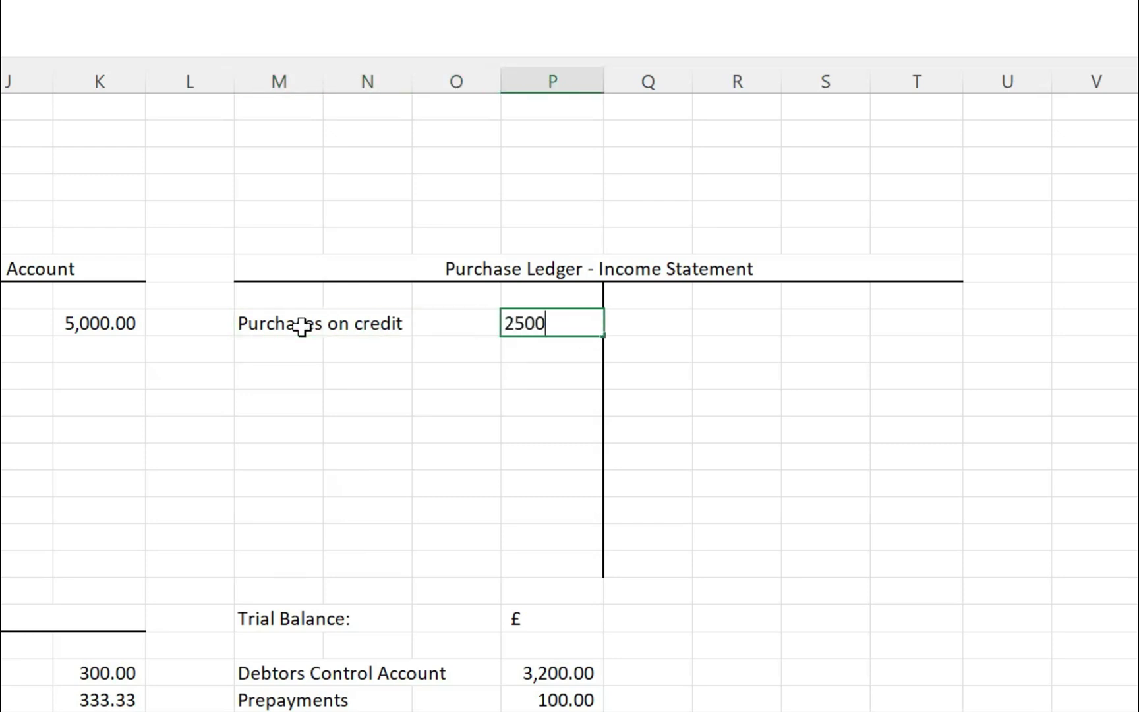
{"action": "key", "text": "Return"}
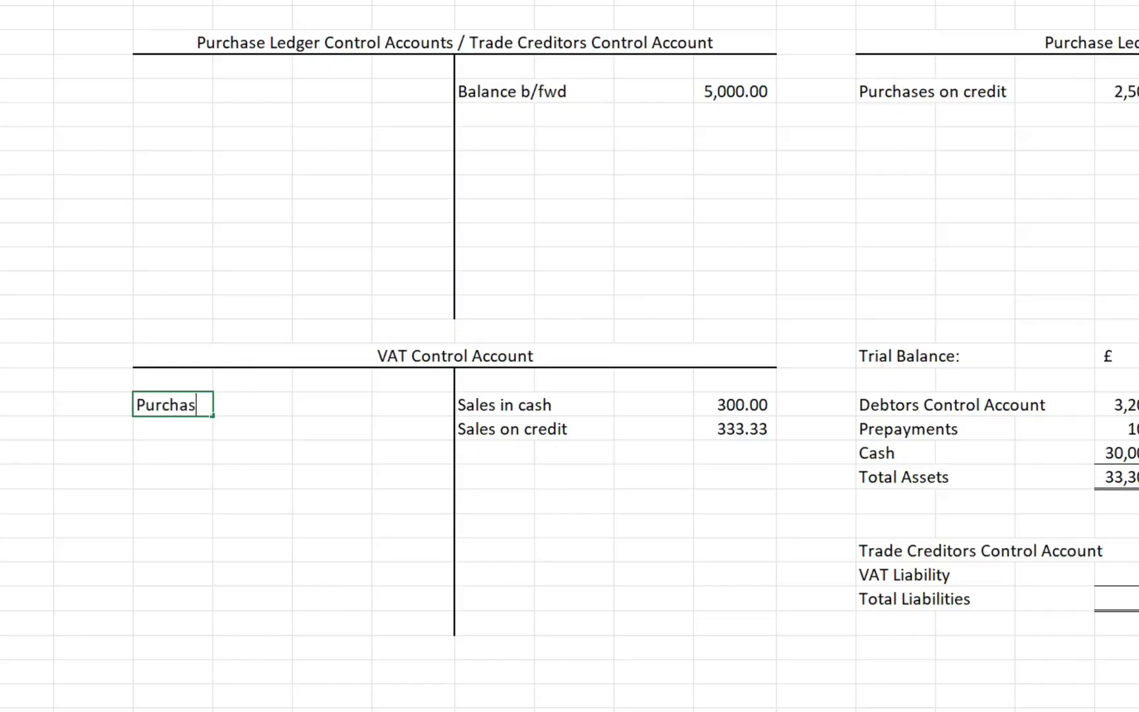
- Record Purchases on credit on the debit side of the VAT Control Account, calculating its 500.00 amount from 2500
{"action": "key", "text": "Tab"}
{"action": "key", "text": "Tab"}
{"action": "key", "text": "Tab"}
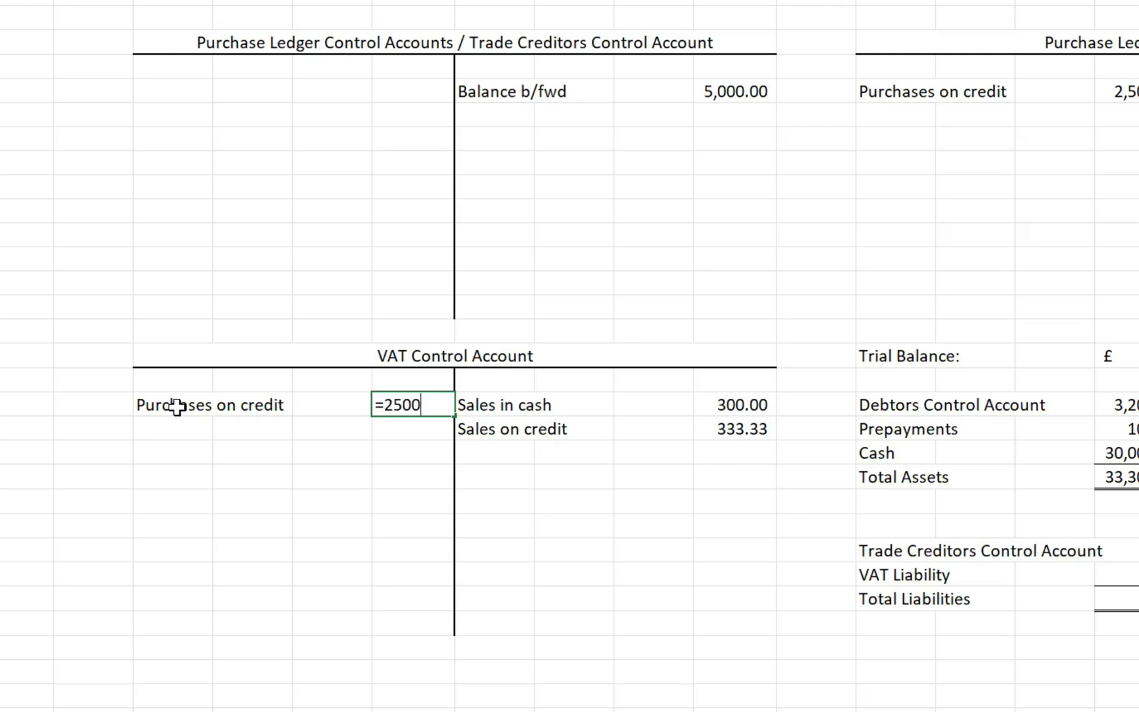
{"action": "key", "text": "Return"}
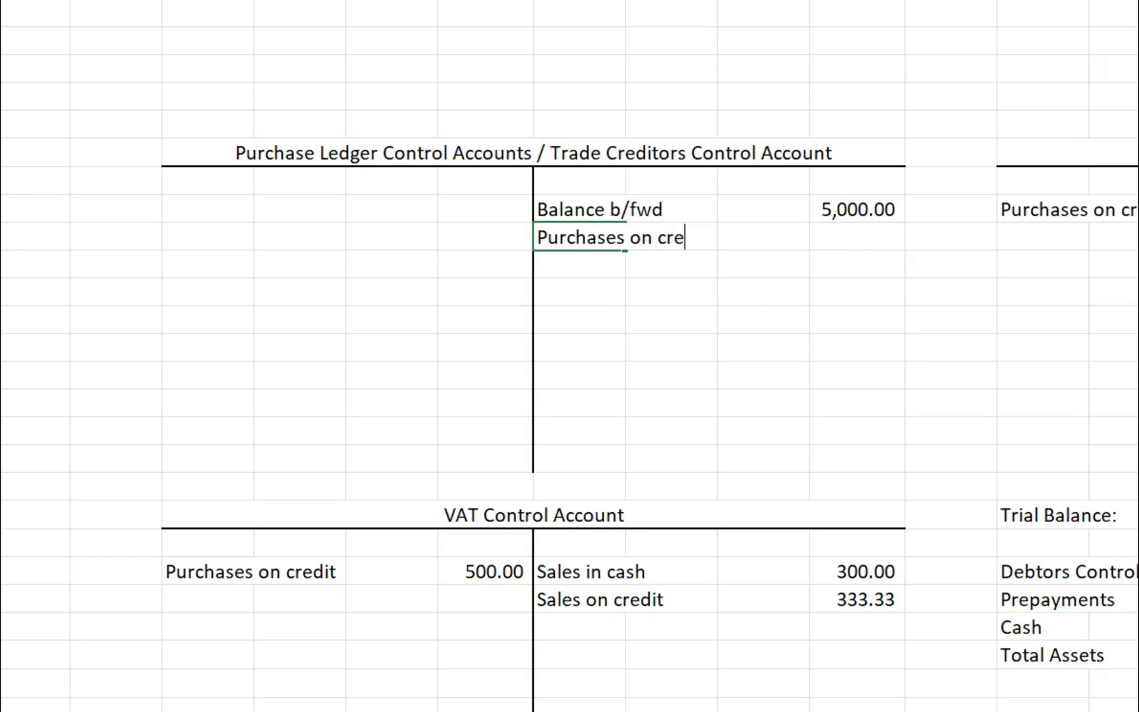
- Record Purchases on credit on the credit side of the Purchase Ledger Control Account with the amount =2500*1.3
{"action": "key", "text": "Tab"}
{"action": "key", "text": "Tab"}
{"action": "key", "text": "Tab"}
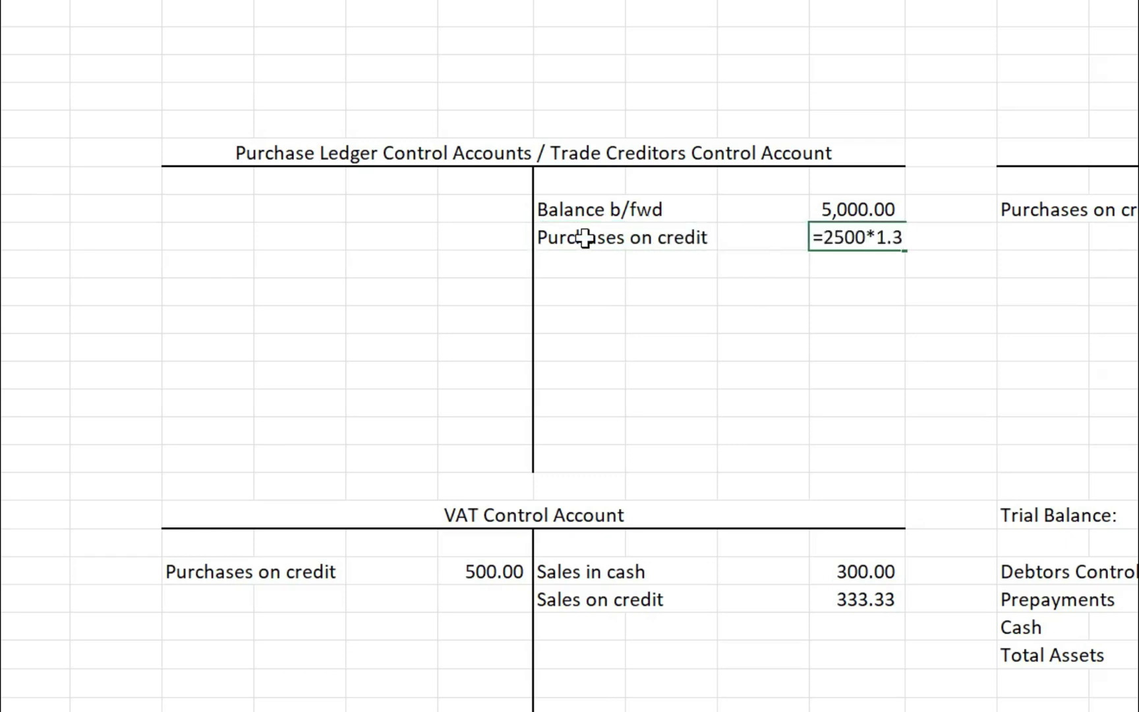
{"action": "key", "text": "Return"}
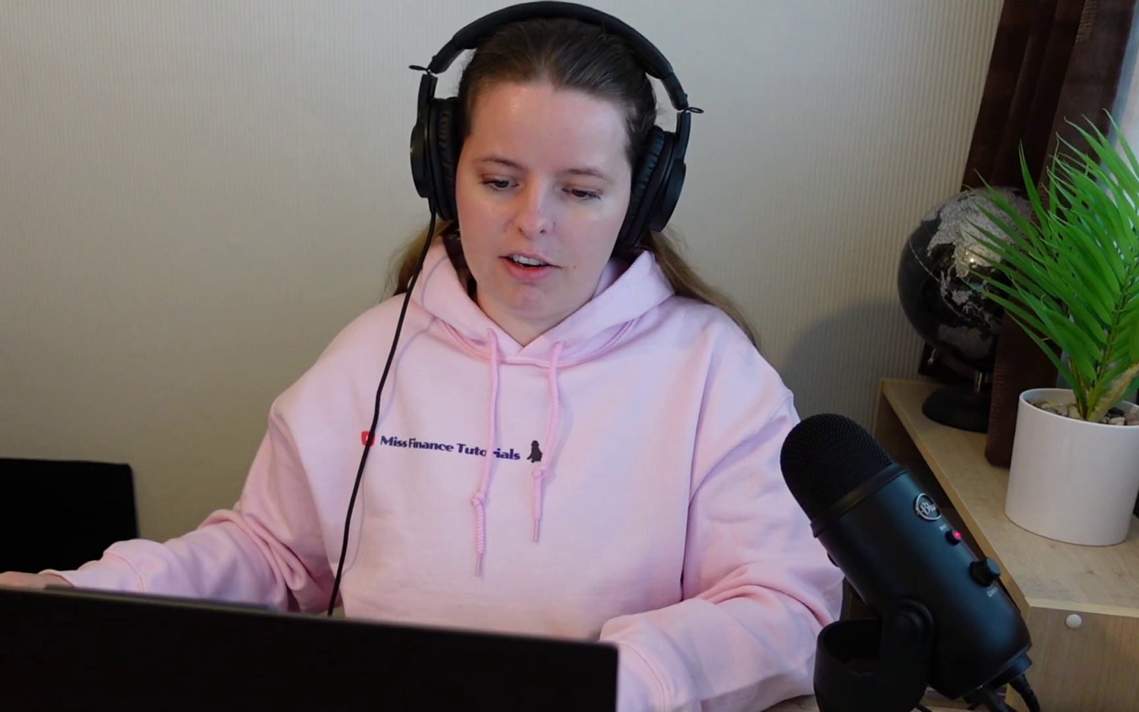